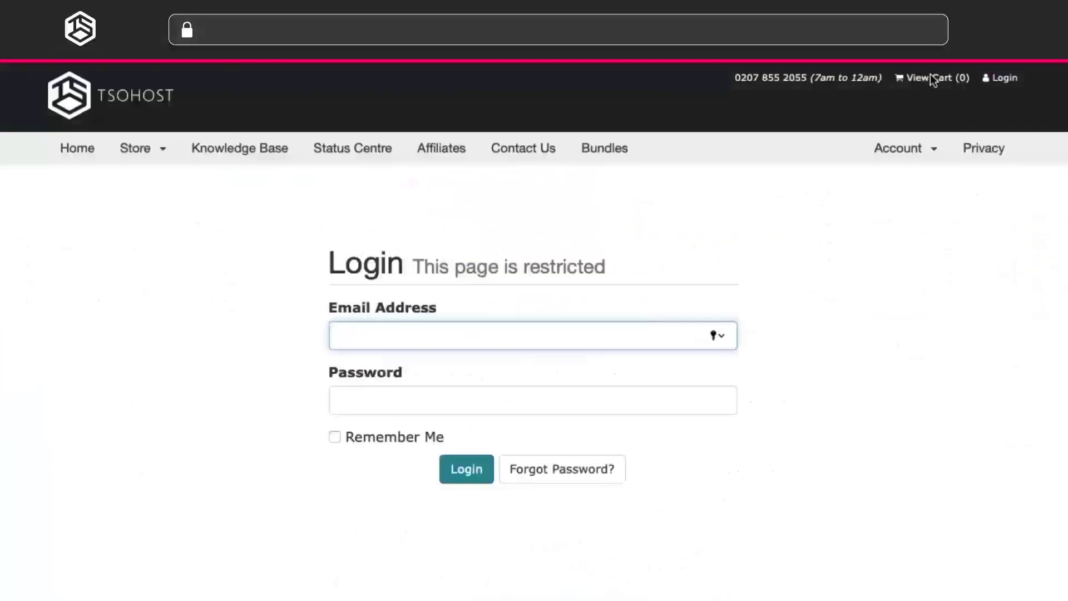
# Sign in to the TSOHost Client Area with the account email and password.
pyautogui.write('youremail@tsohost.com')
pyautogui.press('Tab')
pyautogui.write('*************')
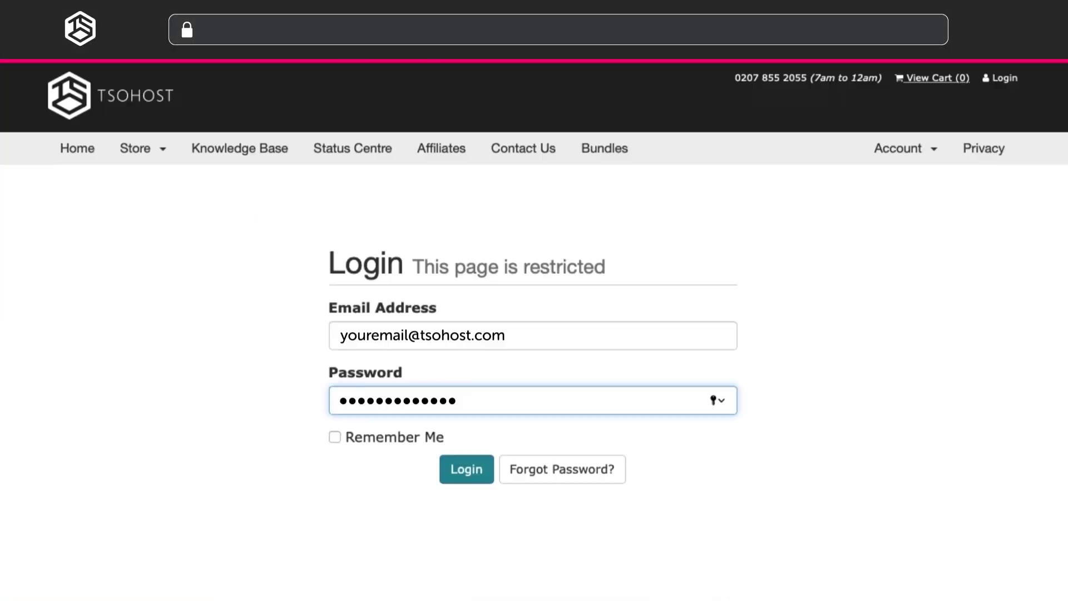
pyautogui.press('Return')
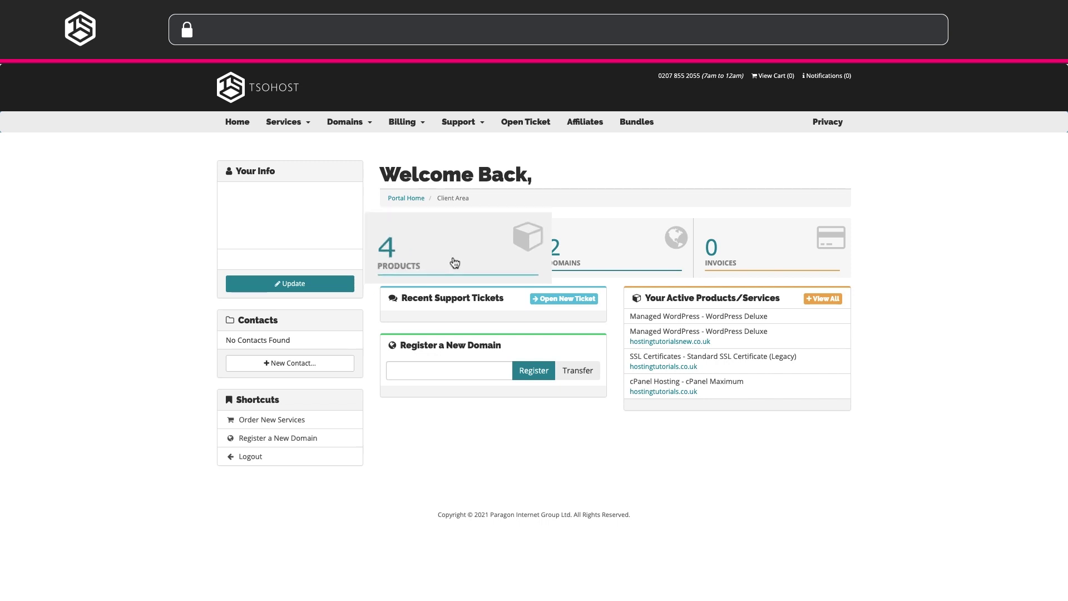
# Go through Products to the cPanel Maximum plan's My Hosting dashboard for hostingtutorials.co.uk.
pyautogui.click(455, 262)
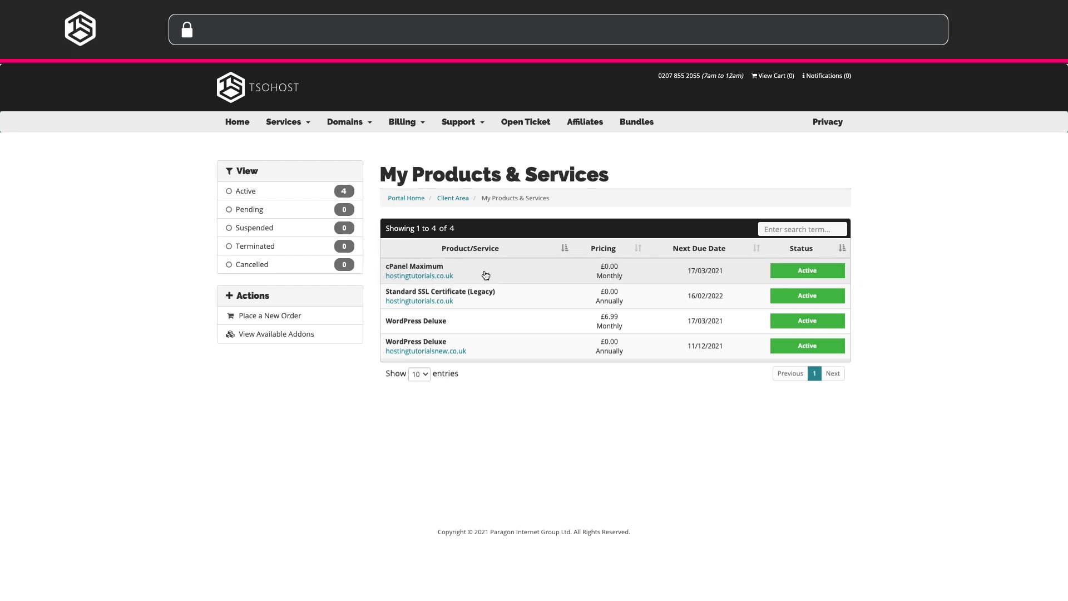
pyautogui.click(485, 275)
pyautogui.click(461, 356)
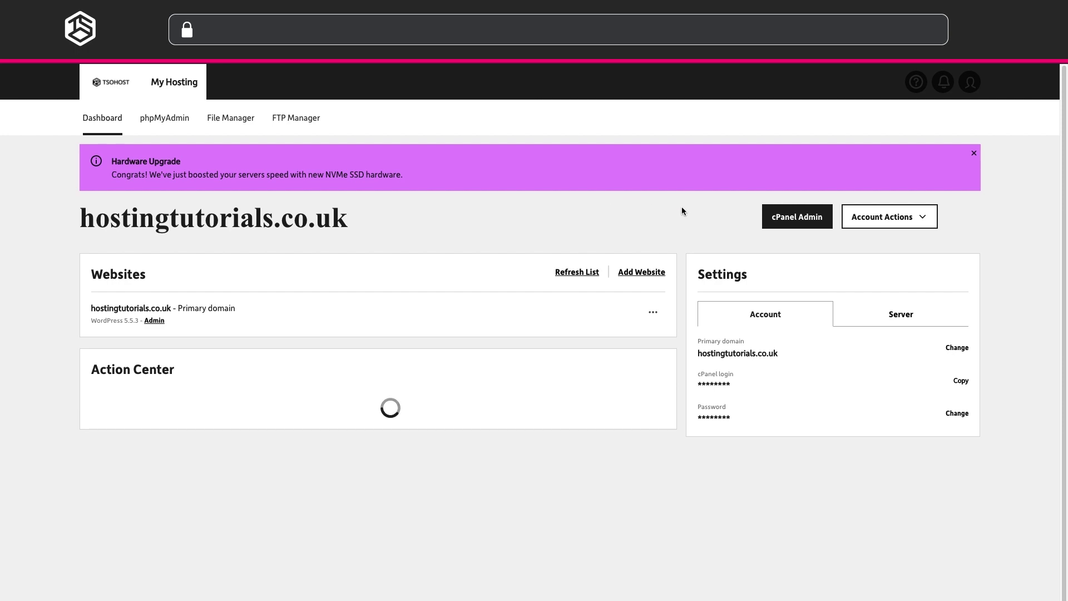
# Open the full cPanel home page from cPanel Admin and scroll down to Preferences.
pyautogui.click(788, 224)
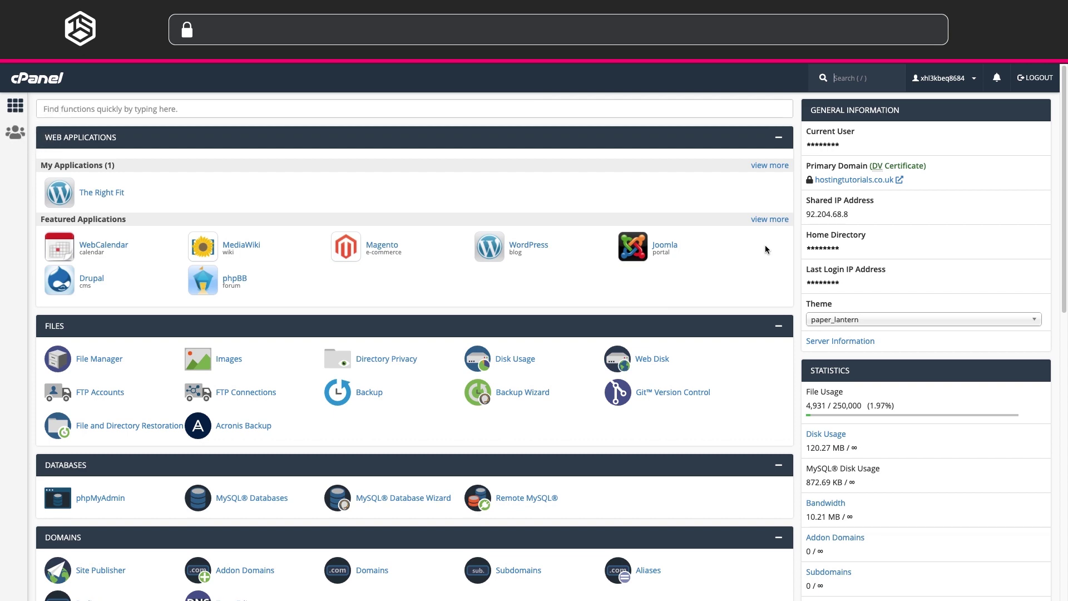
pyautogui.scroll(-1, 405, 416)
pyautogui.scroll(-15, 405, 416)
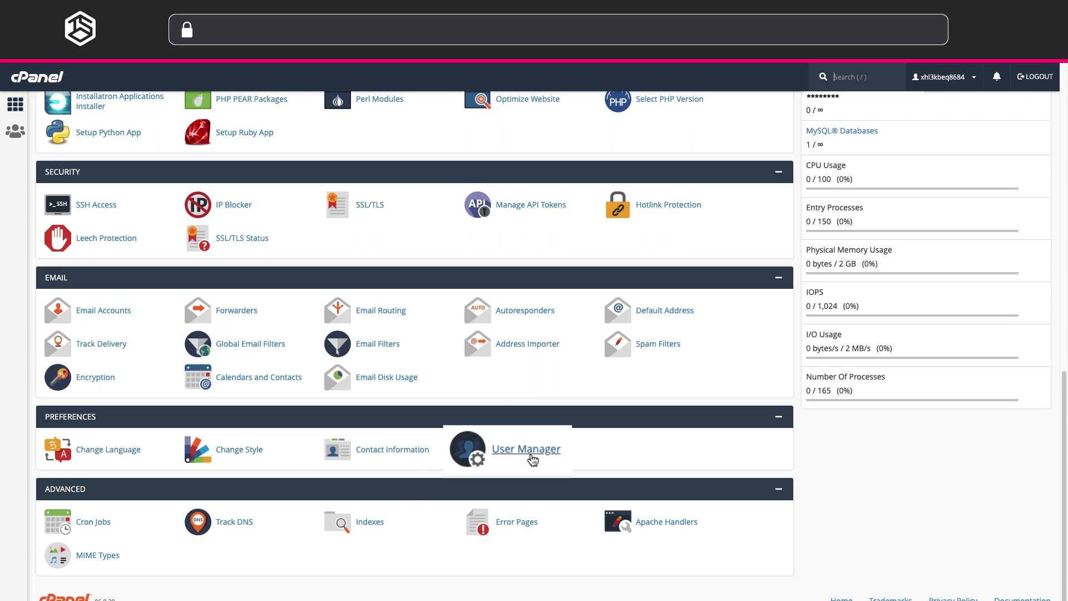
pyautogui.click(525, 458)
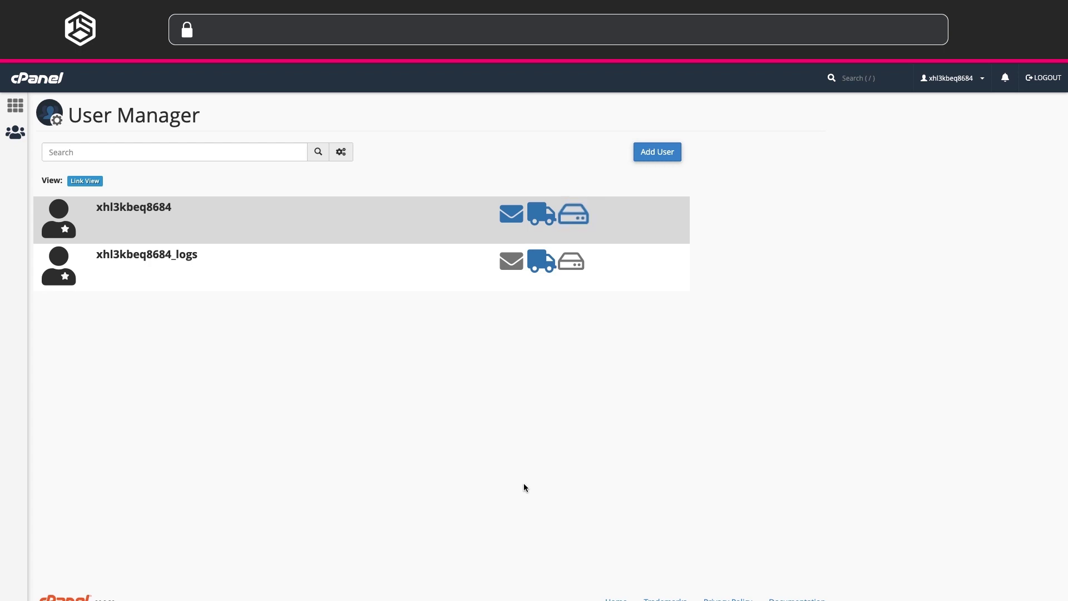
pyautogui.click(653, 153)
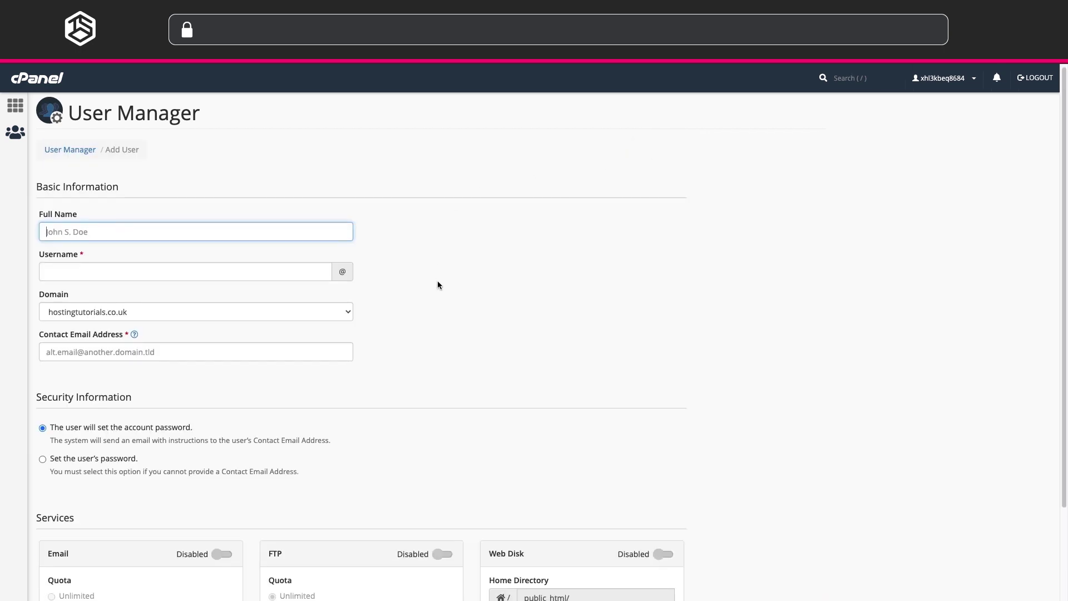
pyautogui.scroll(-1, 440, 287)
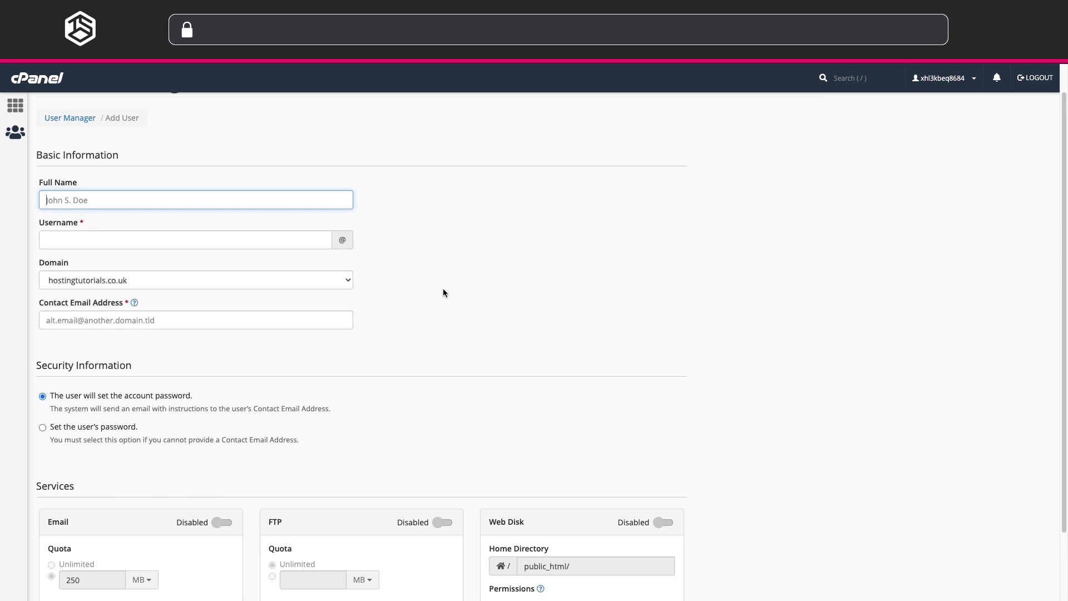
pyautogui.scroll(-3, 443, 291)
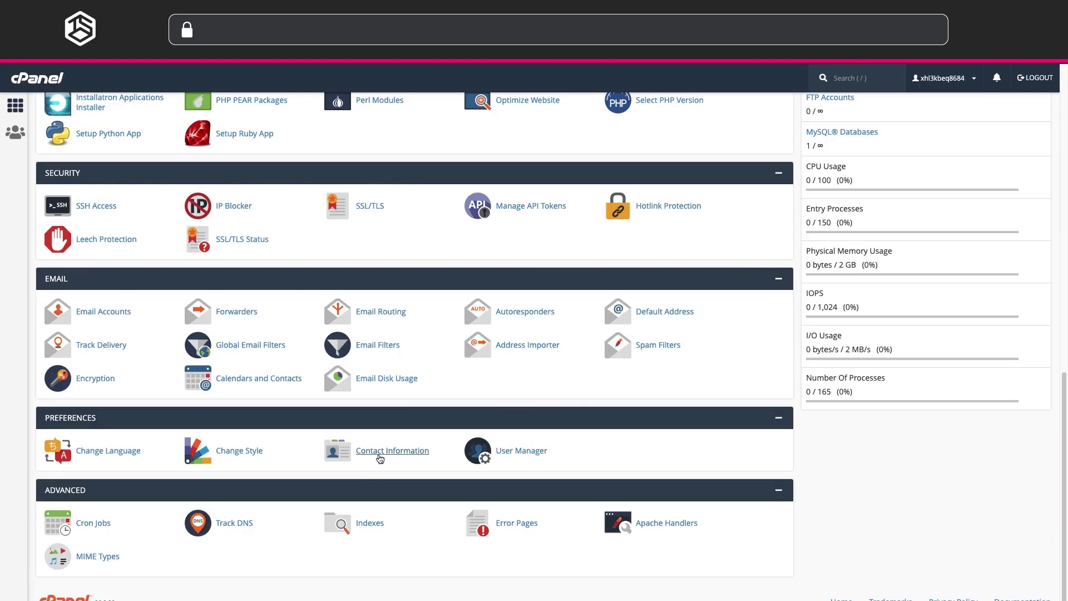
# Open Contact Information under Preferences and review its notification email fields and checkboxes.
pyautogui.click(380, 456)
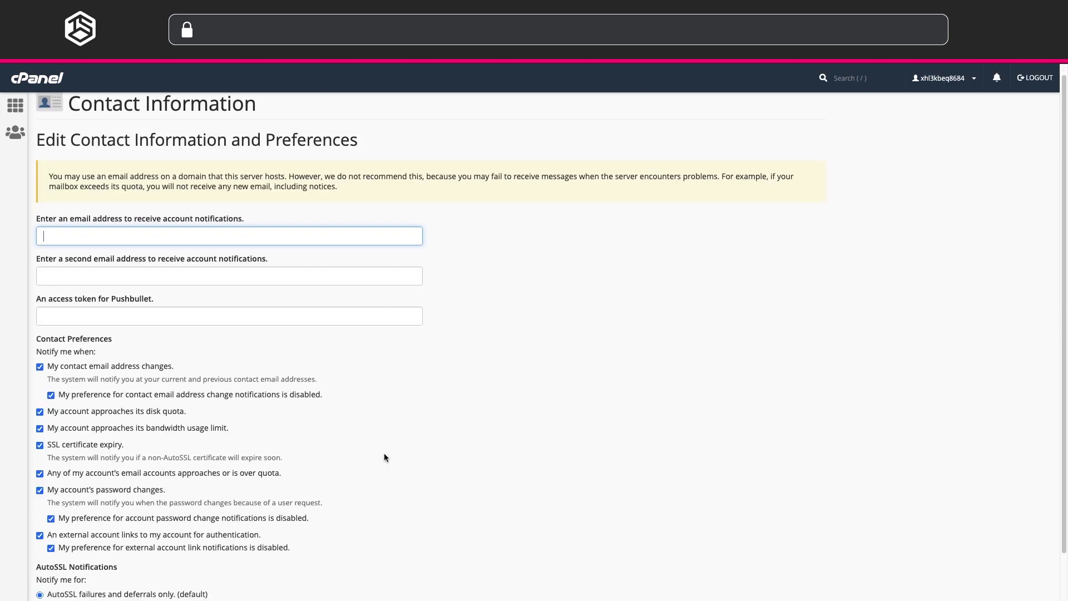
pyautogui.scroll(-2, 384, 453)
pyautogui.scroll(2, 383, 454)
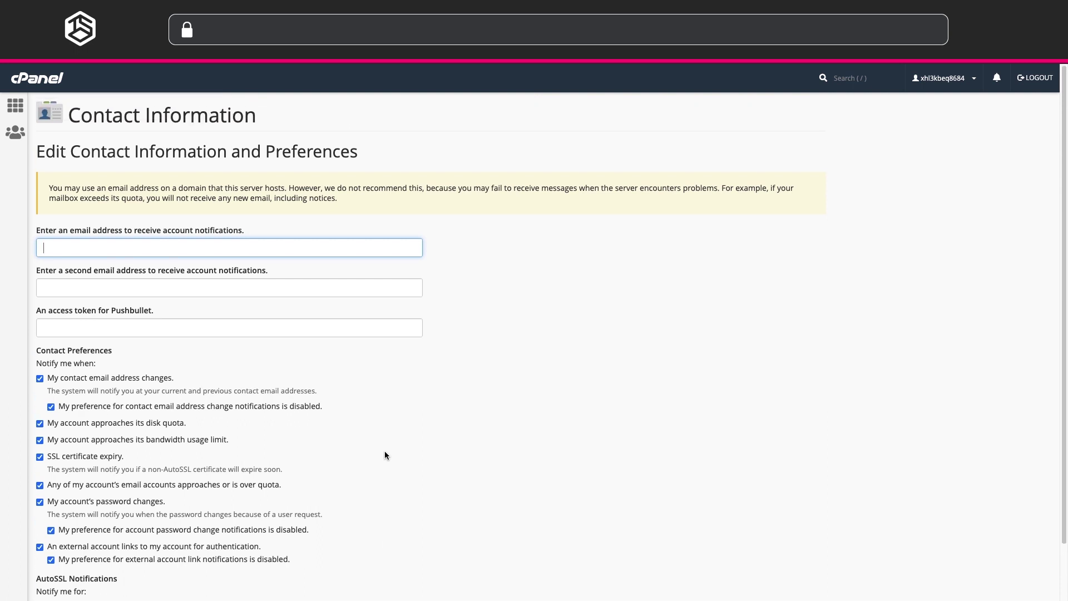
pyautogui.scroll(-1, 385, 455)
pyautogui.scroll(-1, 385, 455)
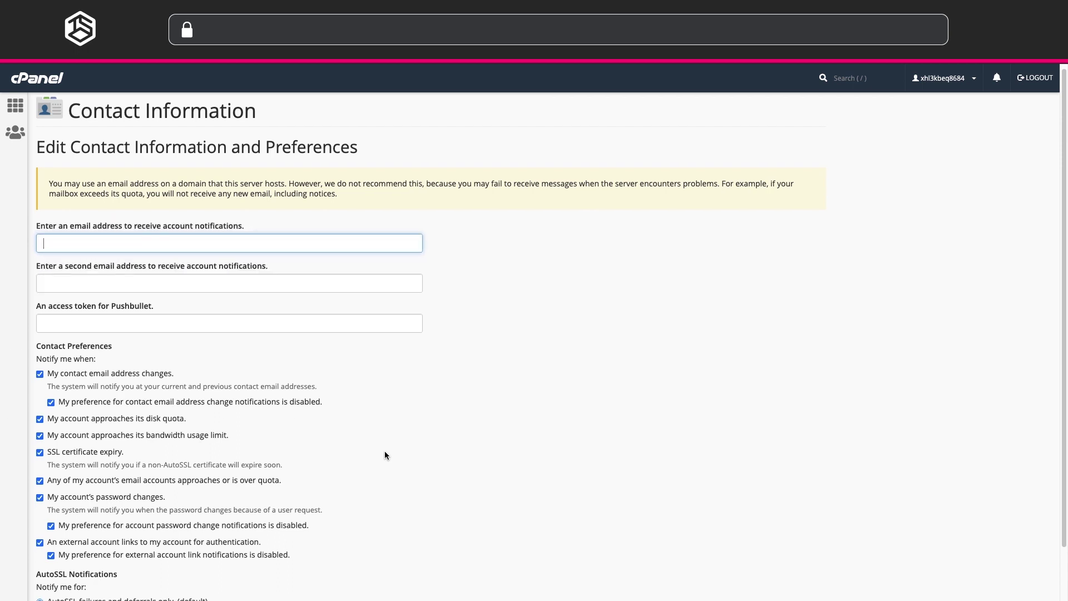
pyautogui.scroll(-1, 385, 454)
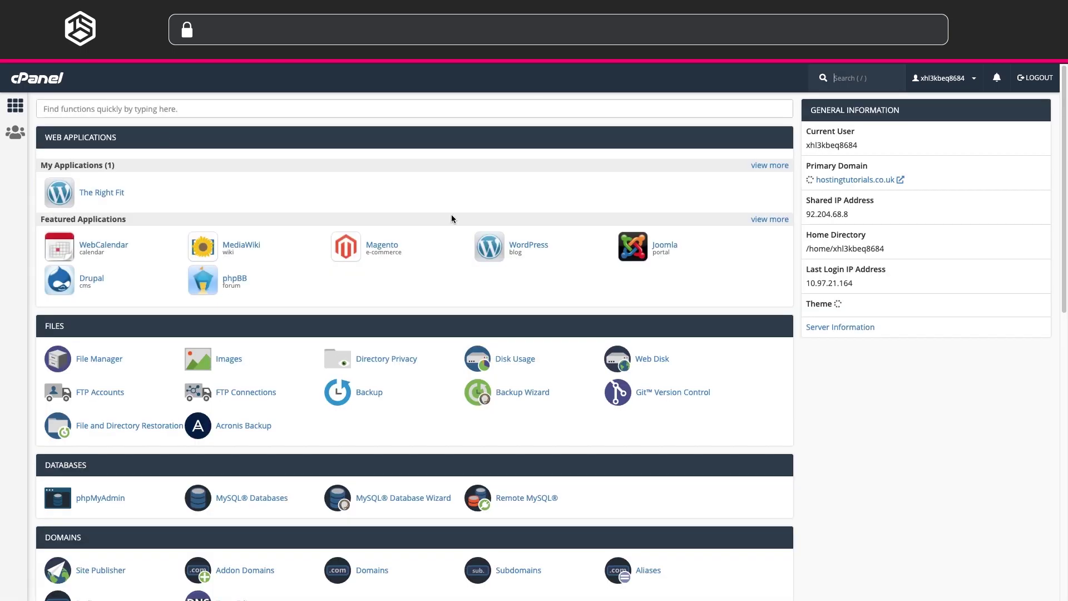
pyautogui.scroll(-3, 293, 382)
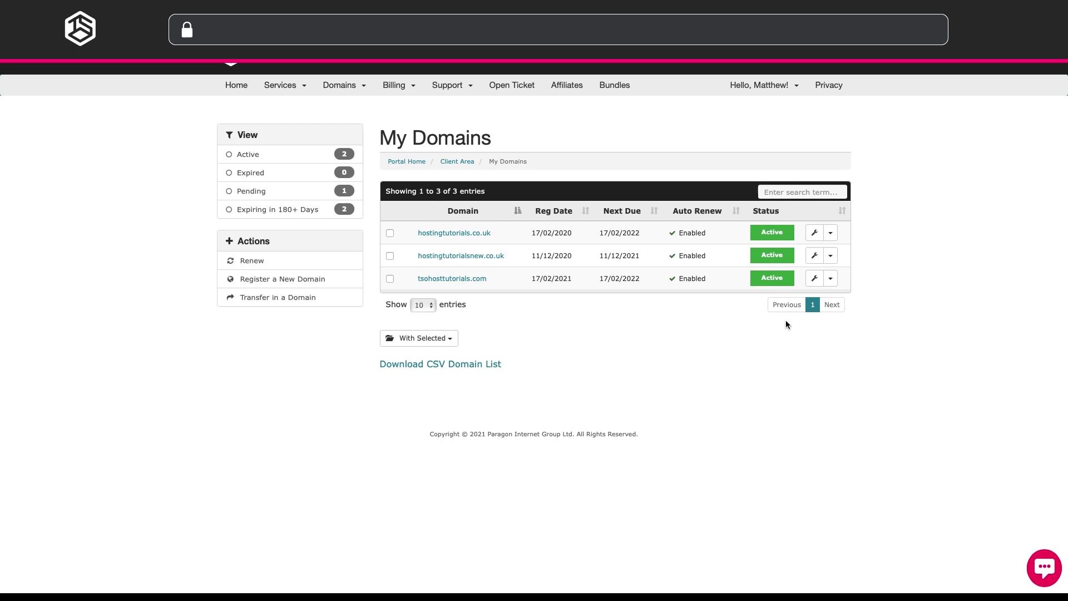
# Open the domain's management page and go to its Custom DNS records.
pyautogui.scroll(1, 786, 324)
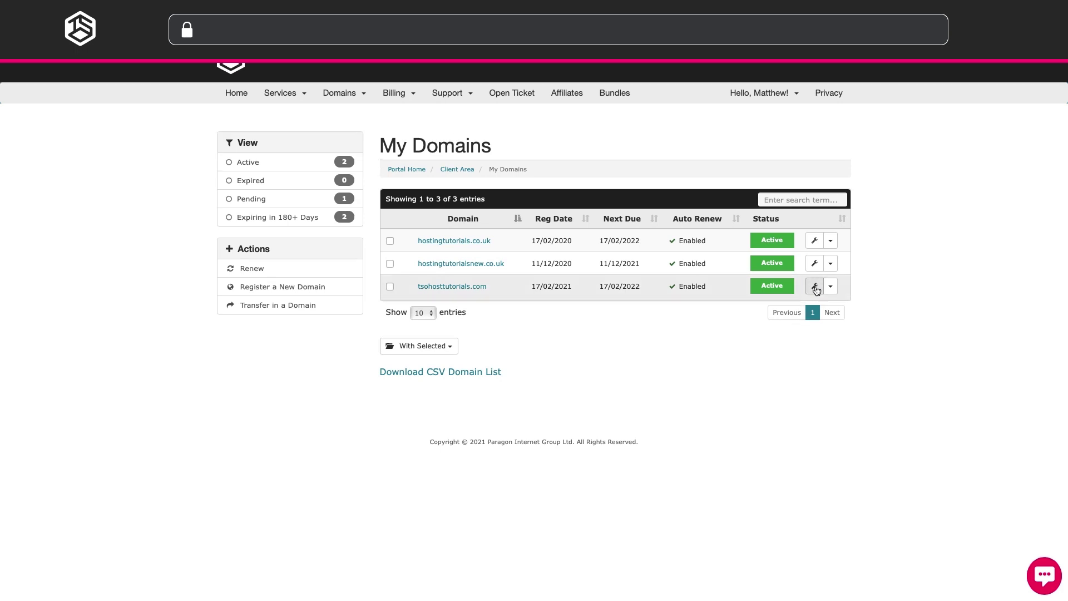
pyautogui.click(816, 289)
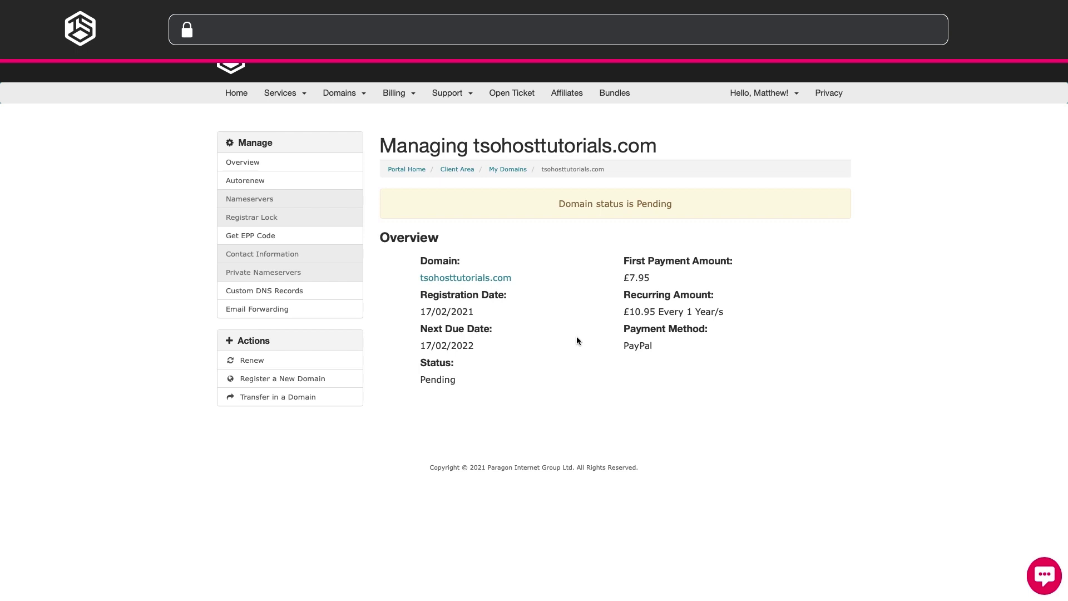
pyautogui.click(287, 292)
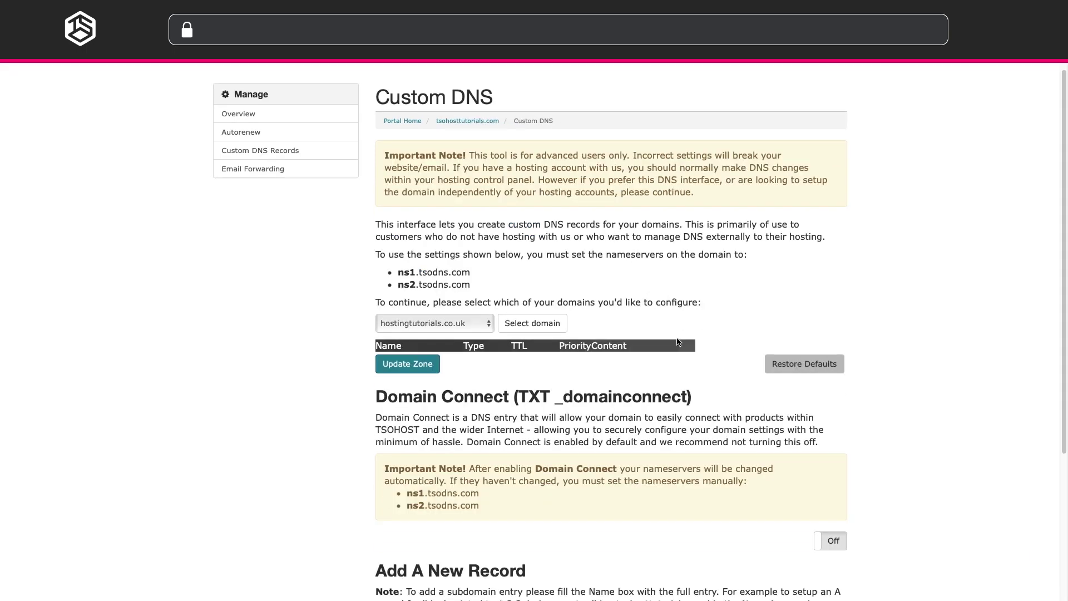
pyautogui.scroll(-3, 681, 348)
pyautogui.scroll(-3, 681, 349)
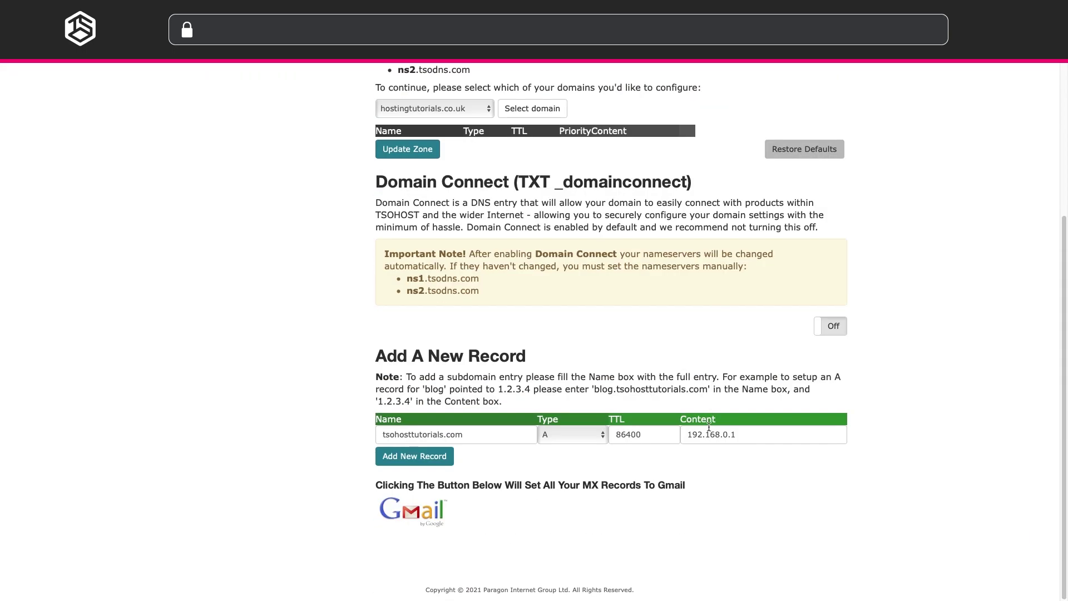
# Add an @ A record pointing to the shared IP 92.204.68.8 with TTL 86400.
pyautogui.moveTo(474, 434); pyautogui.dragTo(271, 421)
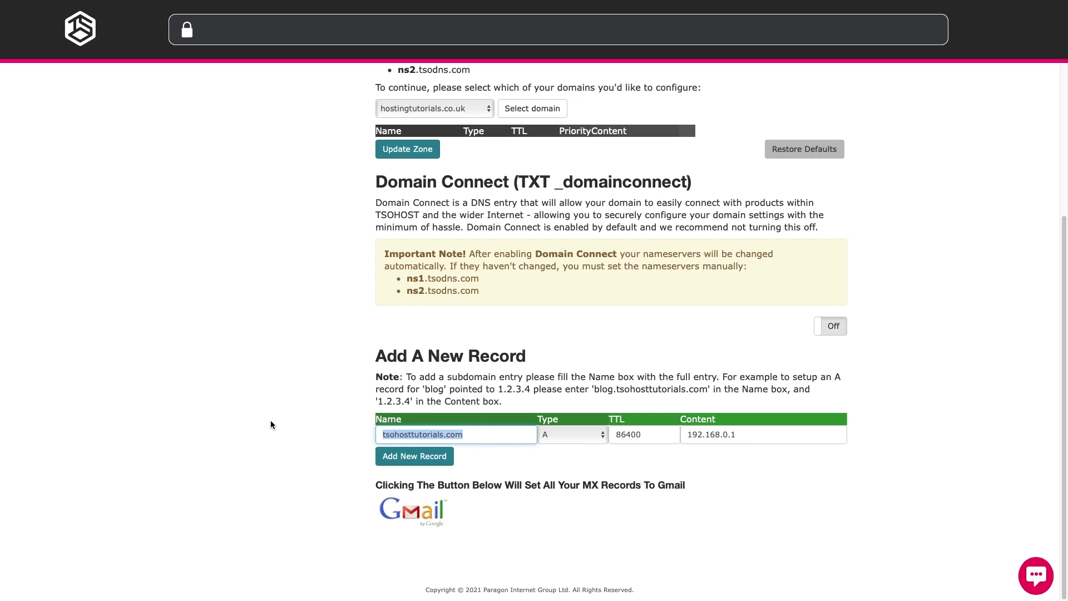
pyautogui.write('@')
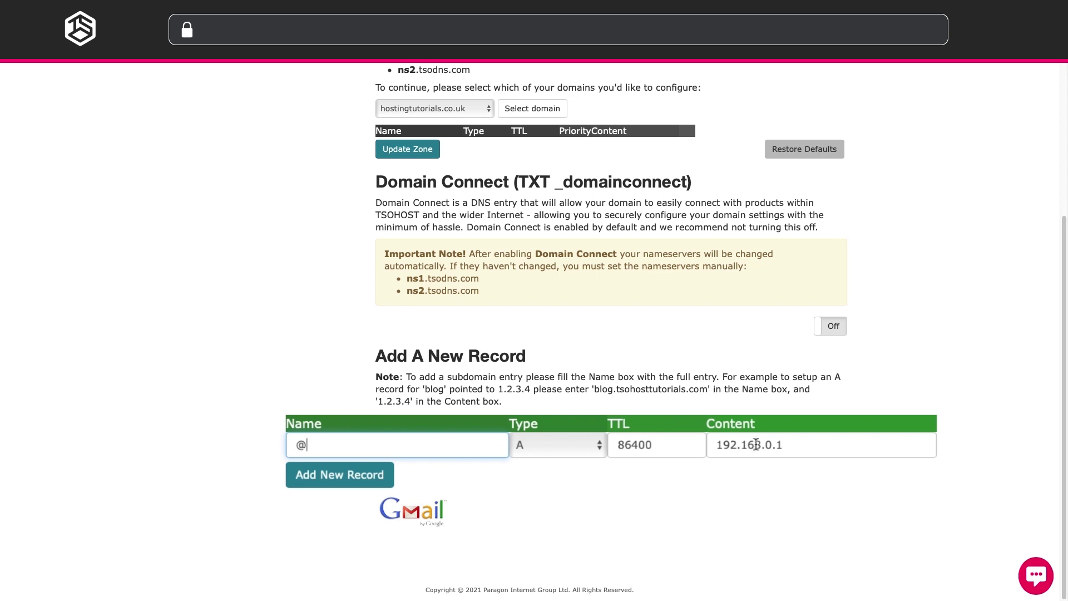
pyautogui.moveTo(784, 443); pyautogui.dragTo(706, 440)
pyautogui.press('BackSpace')
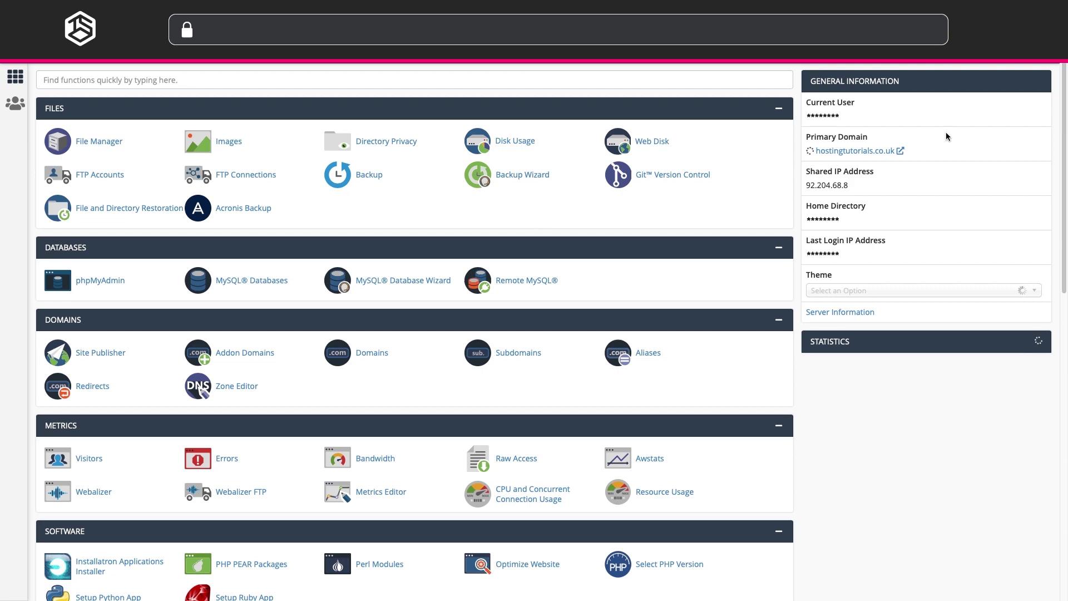
pyautogui.moveTo(839, 185)
pyautogui.mouseDown()
pyautogui.moveTo(790, 186)
pyautogui.moveTo(832, 186)
pyautogui.mouseUp()
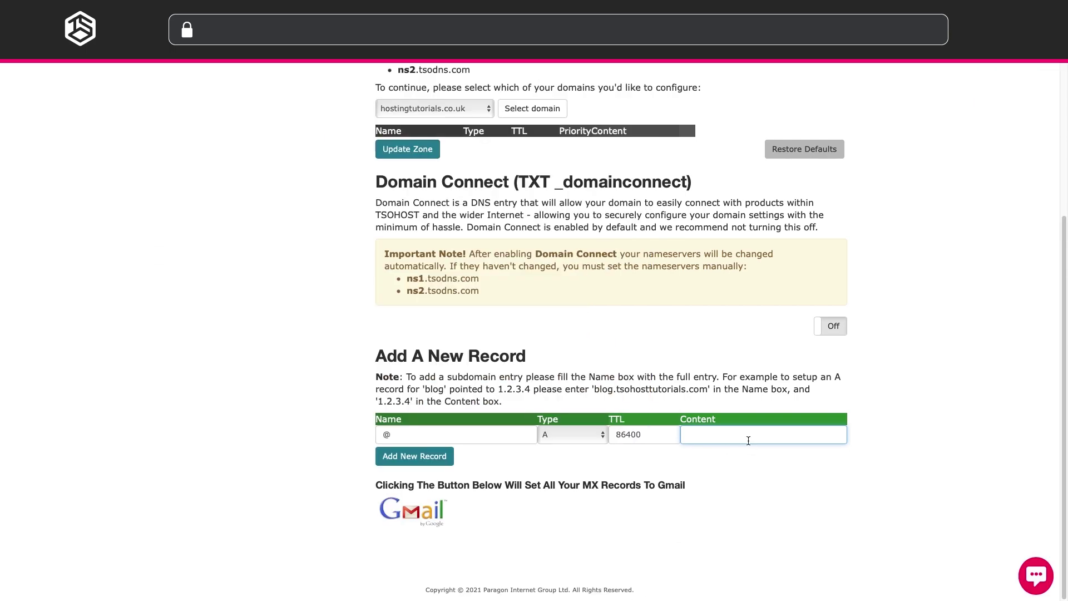
pyautogui.write('92.204.68.8')
pyautogui.click(423, 455)
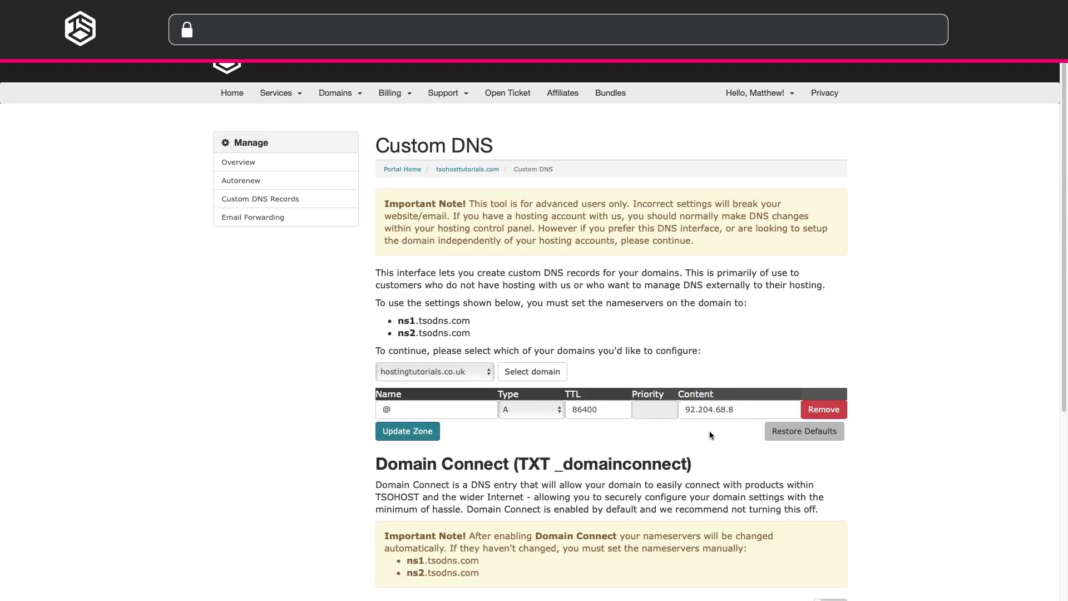
# Add a second A record named www pointing to 92.204.68.8.
pyautogui.scroll(-4, 708, 436)
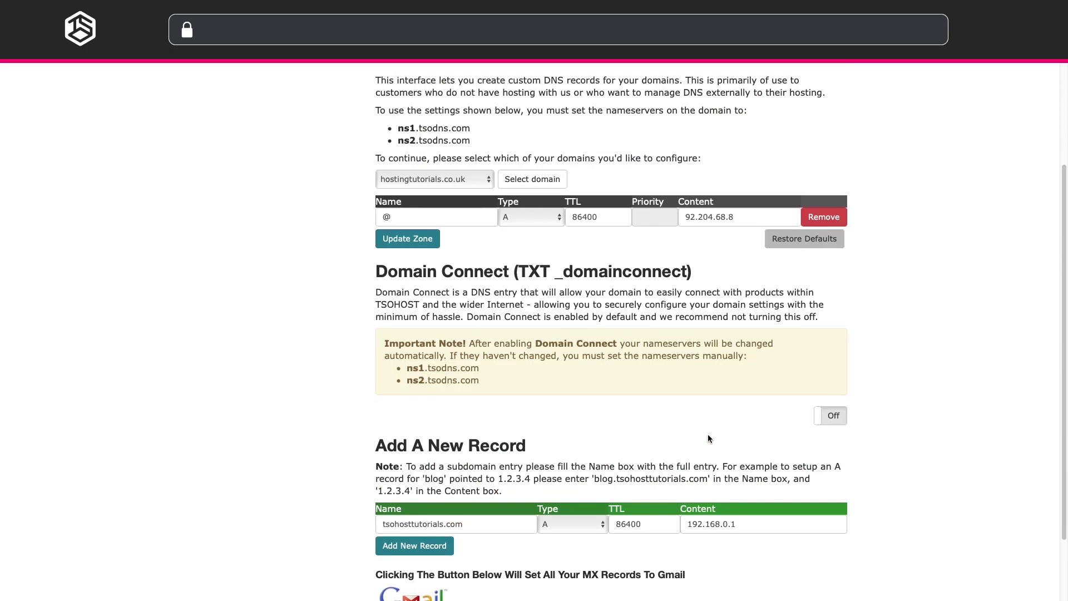
pyautogui.scroll(-2, 710, 437)
pyautogui.tripleClick(463, 436)
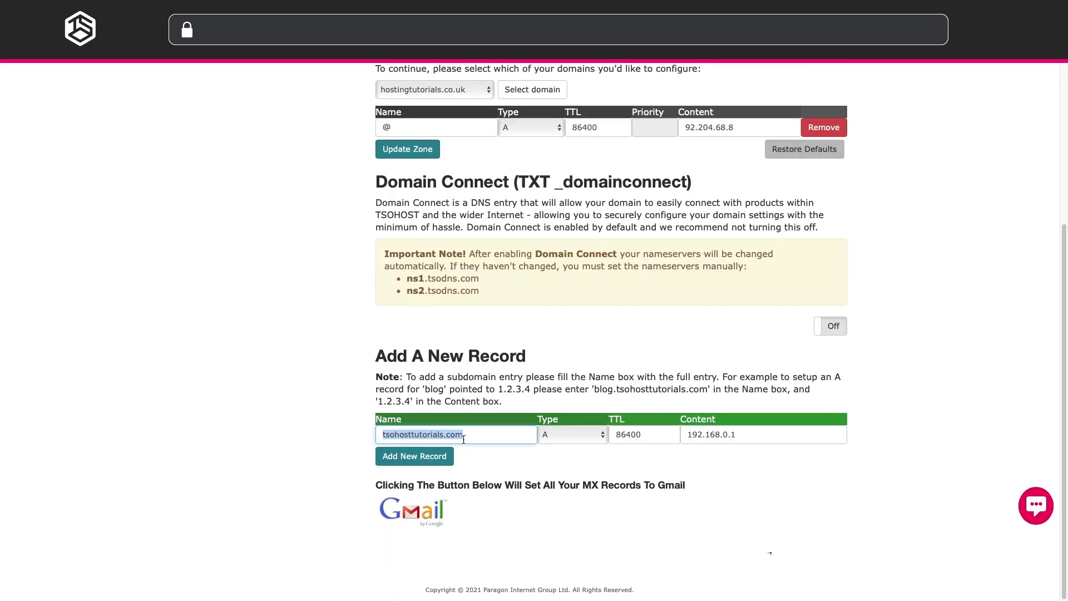
pyautogui.write('www')
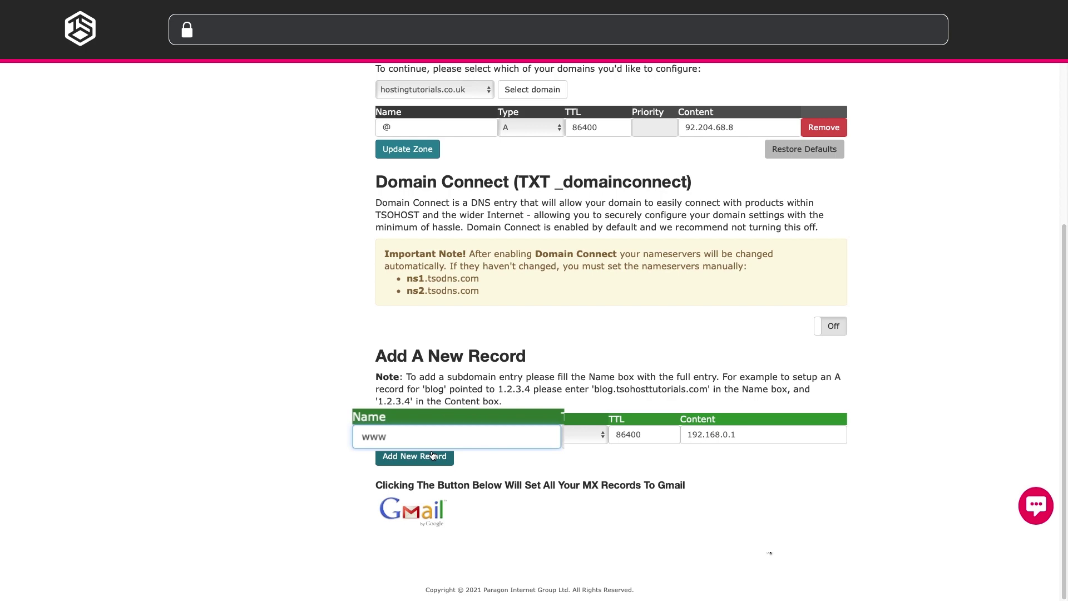
pyautogui.tripleClick(716, 435)
pyautogui.write('92.204.68.8')
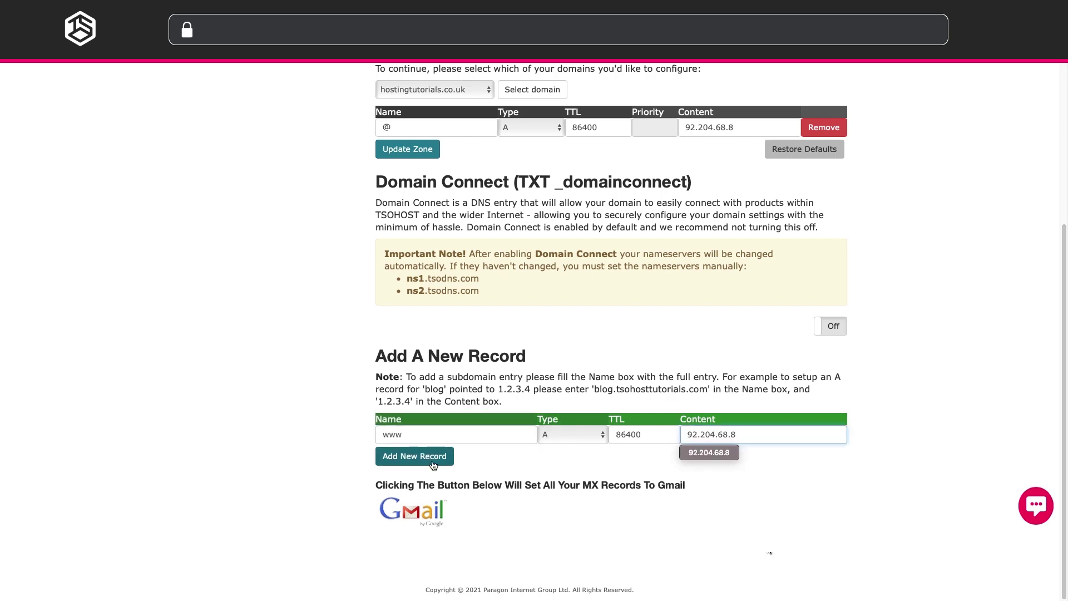
pyautogui.click(434, 465)
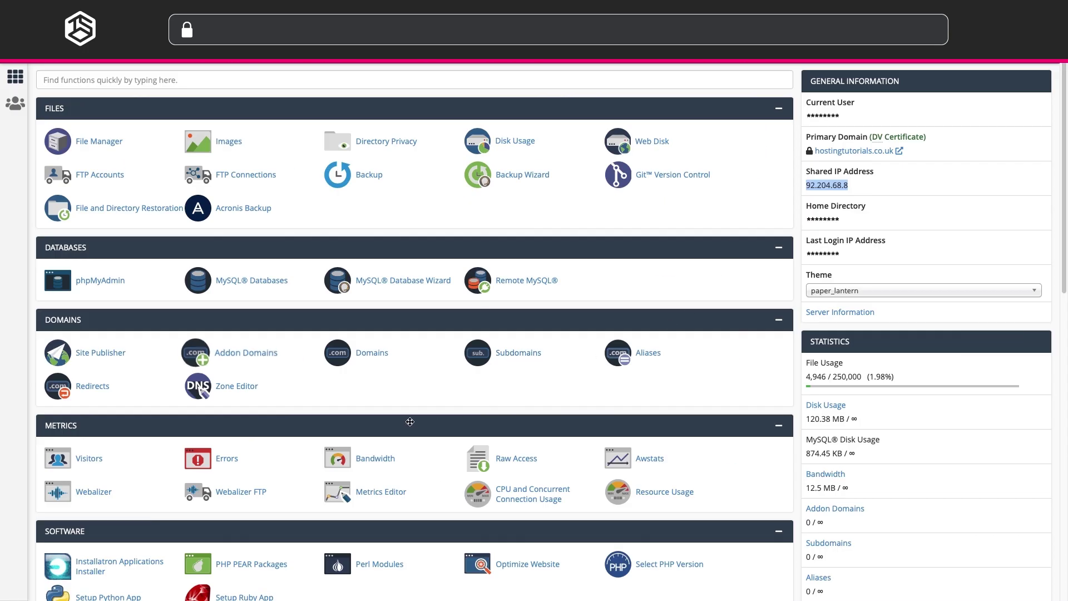
# Create addon domain tsohosttutorials.com with document root public_html/tsohosttutorials.com, then go back.
pyautogui.click(245, 353)
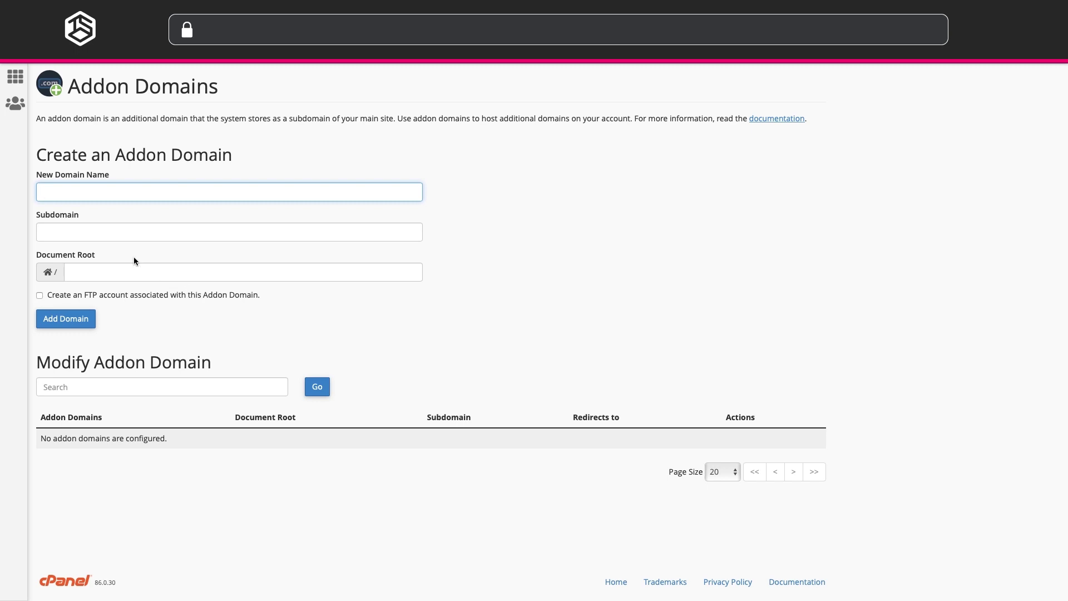
pyautogui.write('tsohosttut')
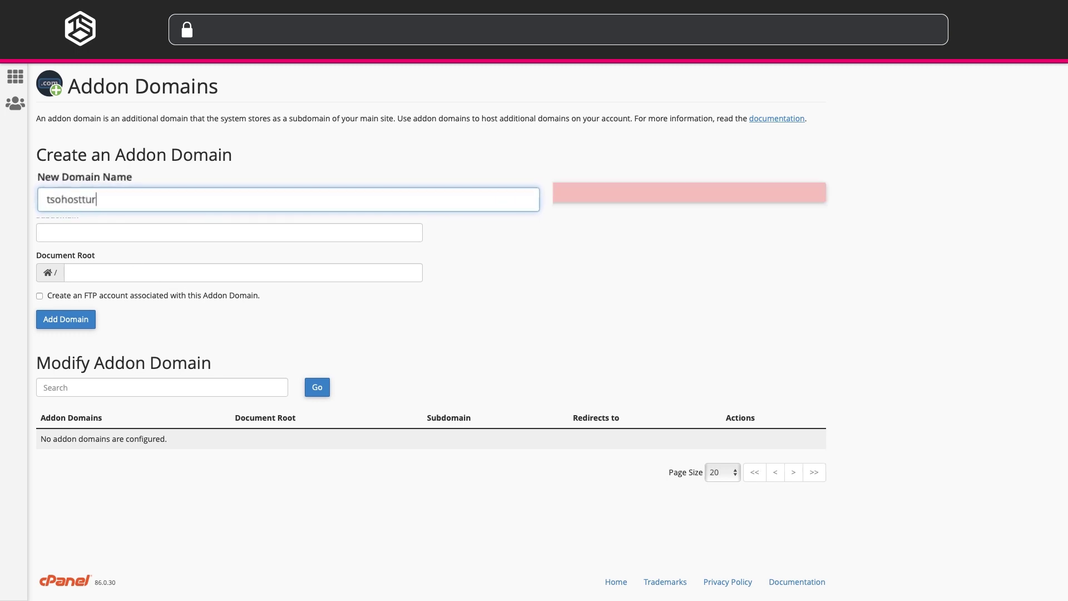
pyautogui.write('orials.com')
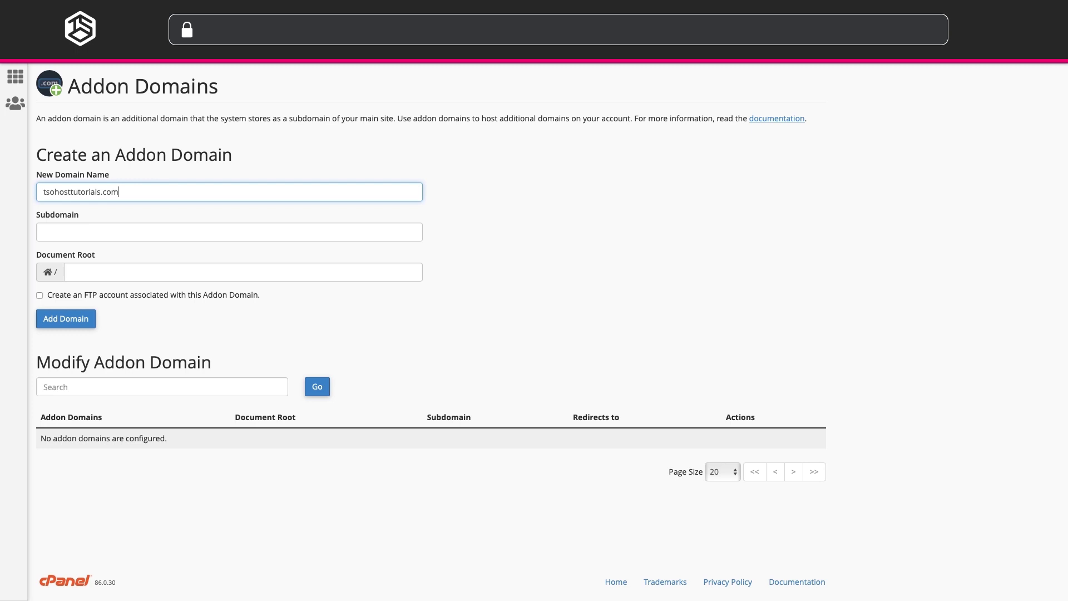
pyautogui.click(625, 295)
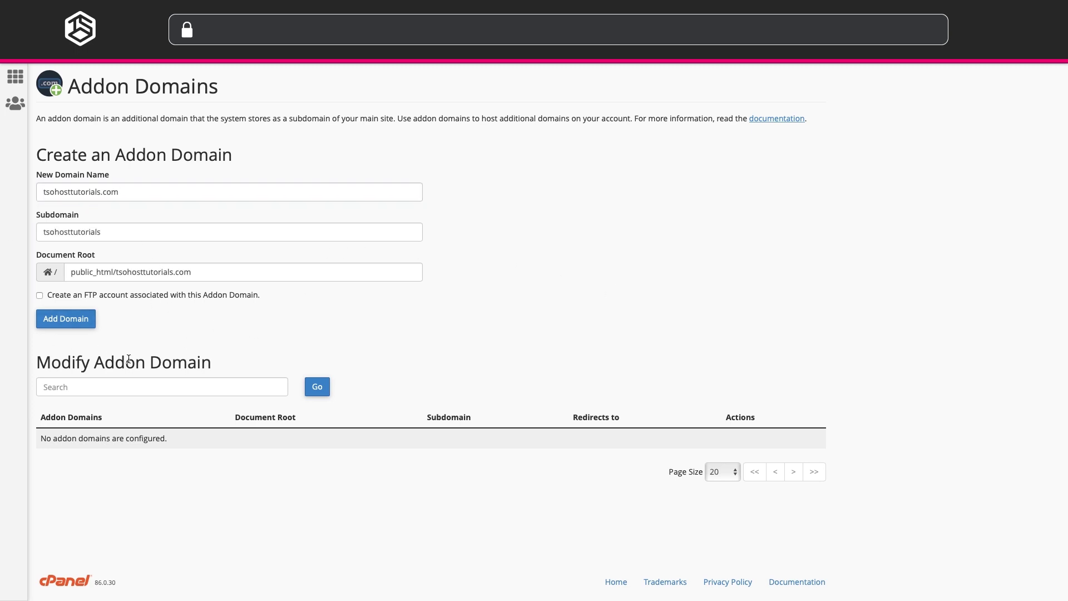
pyautogui.click(77, 327)
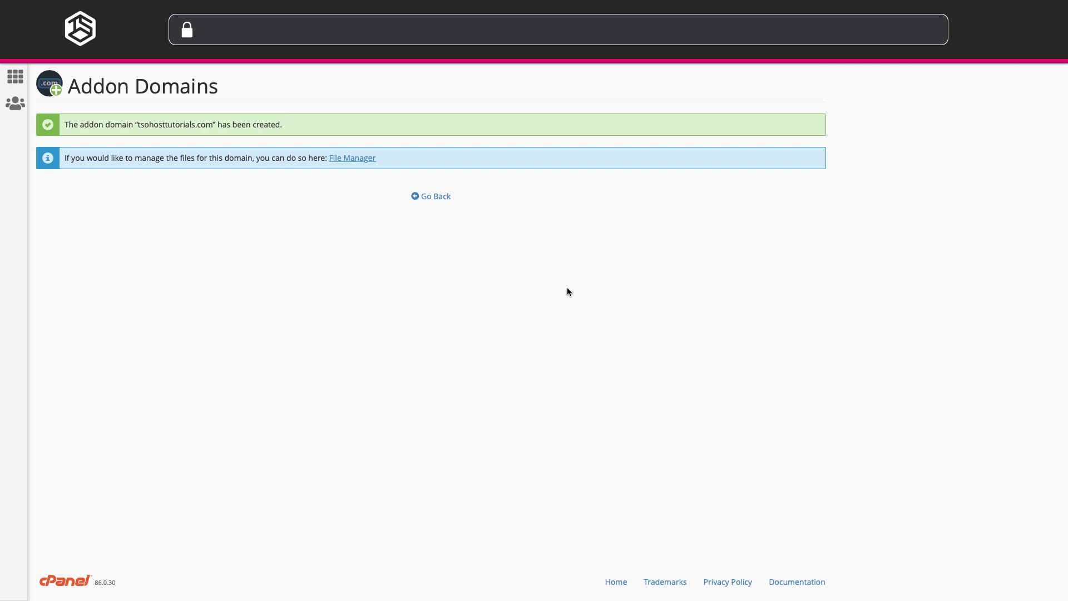
pyautogui.click(436, 199)
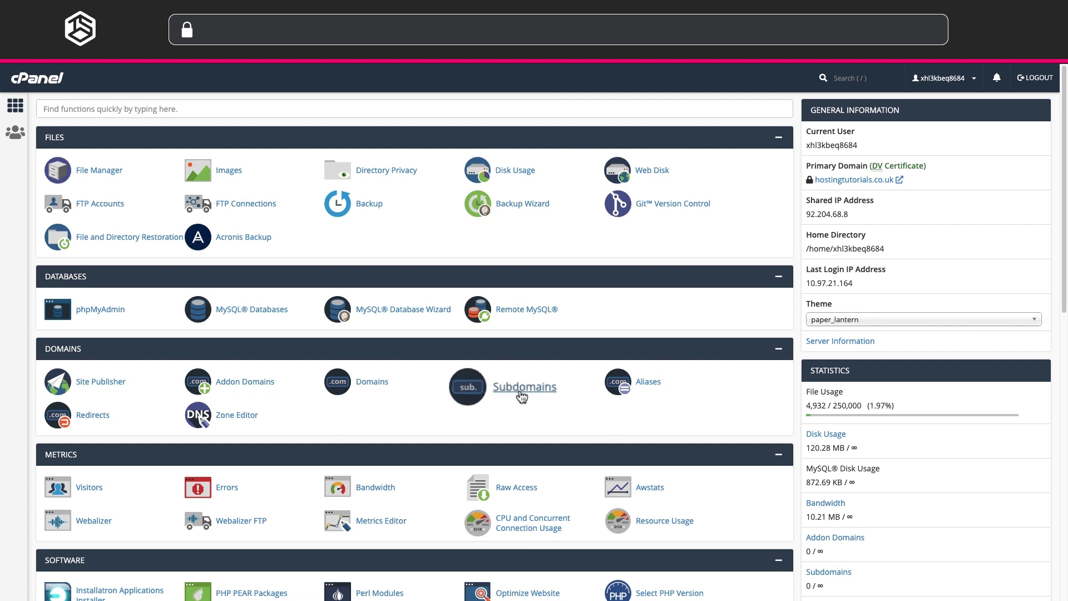
# On the Subdomains page, keep hostingtutorials.co.uk as the domain and enter 'blog' as the subdomain.
pyautogui.click(513, 383)
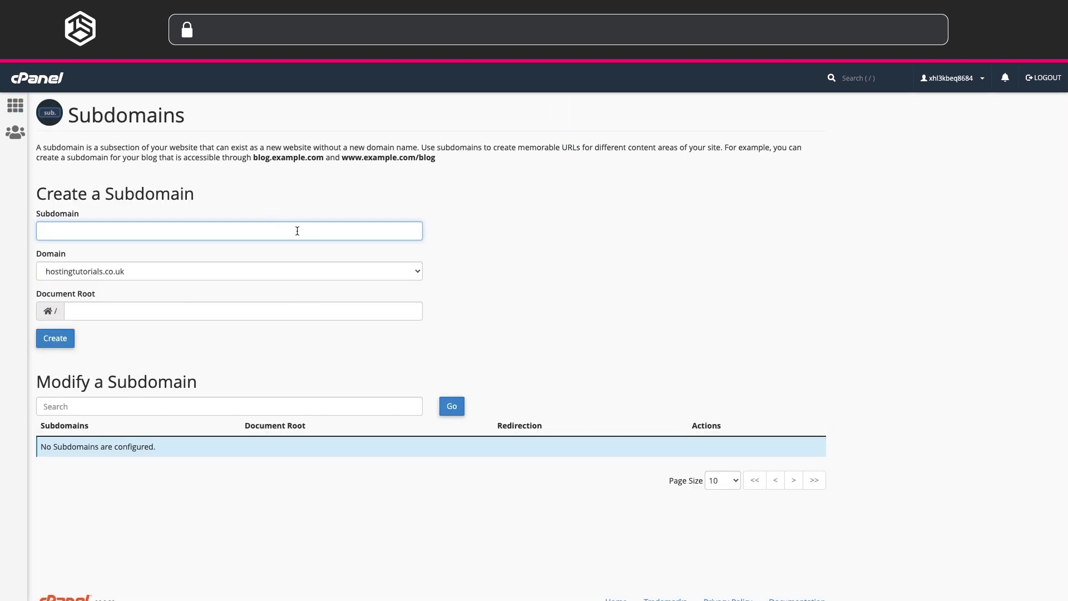
pyautogui.click(309, 269)
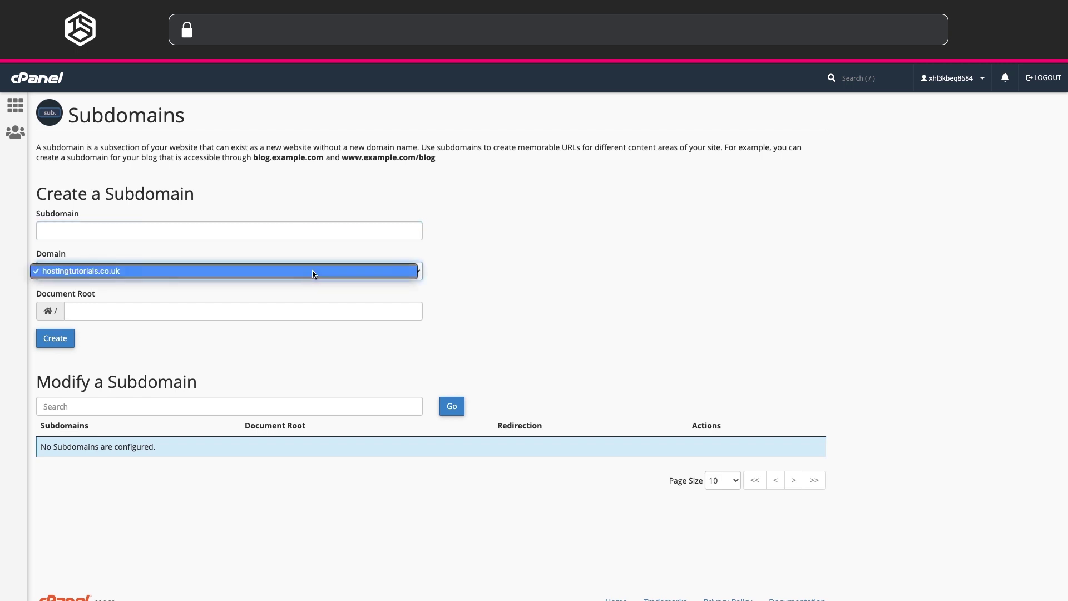
pyautogui.click(312, 269)
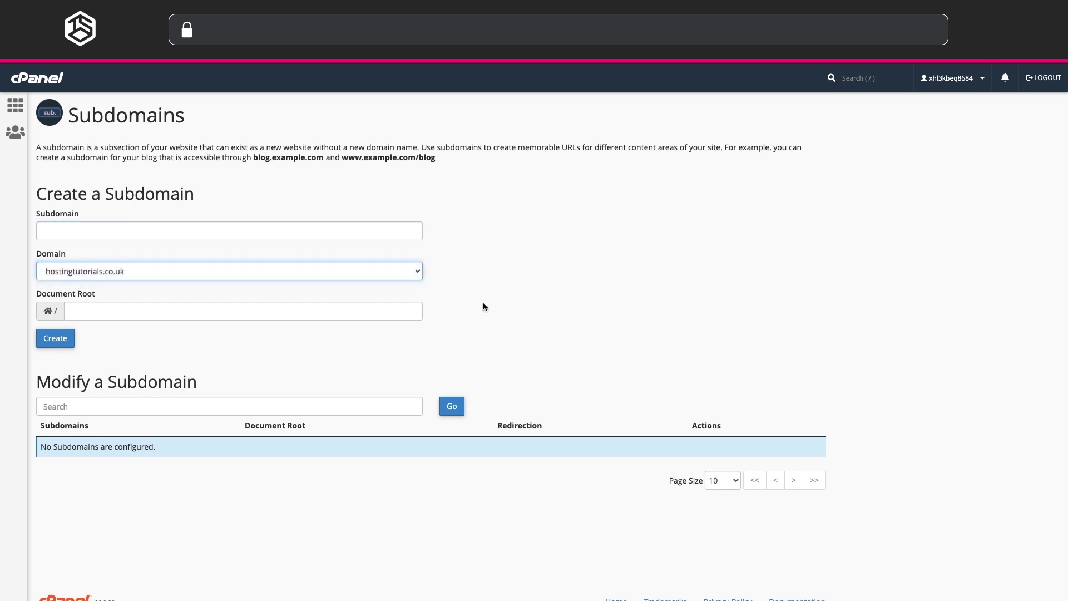
pyautogui.click(354, 315)
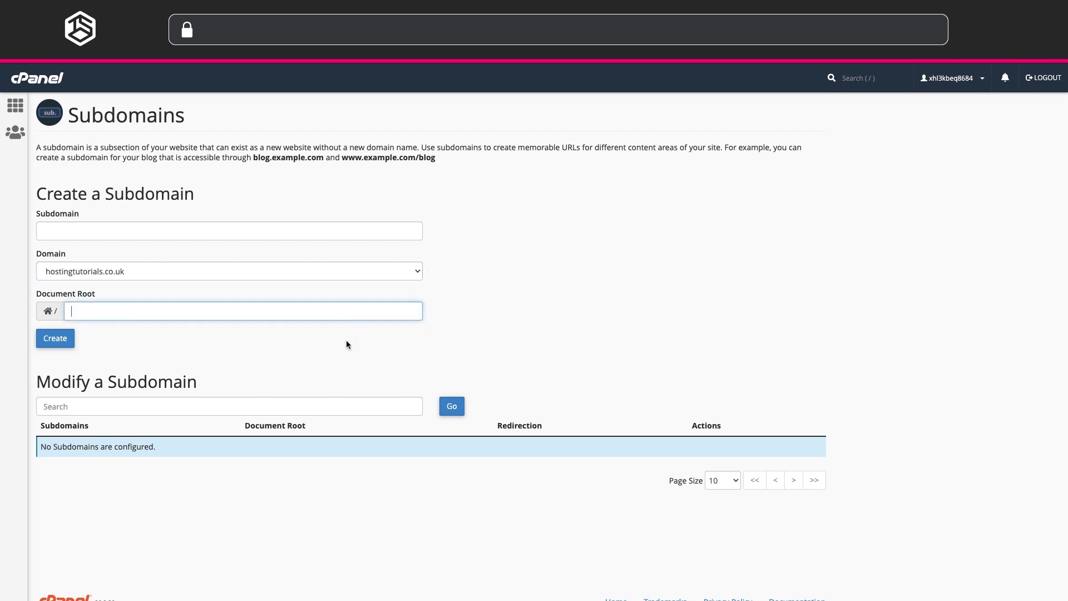
pyautogui.click(346, 341)
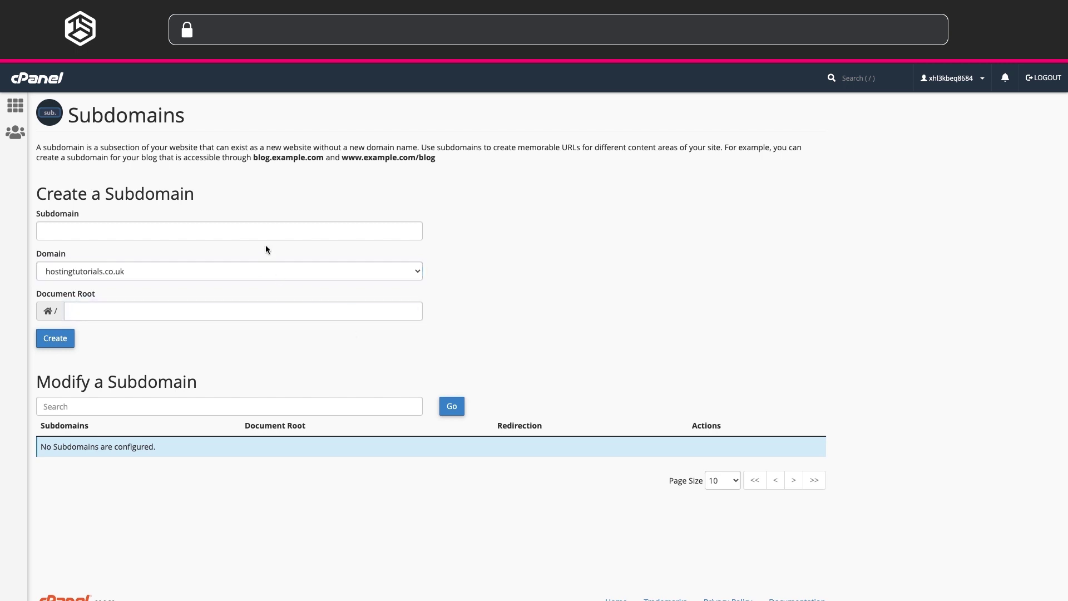
pyautogui.click(236, 232)
pyautogui.write('blog')
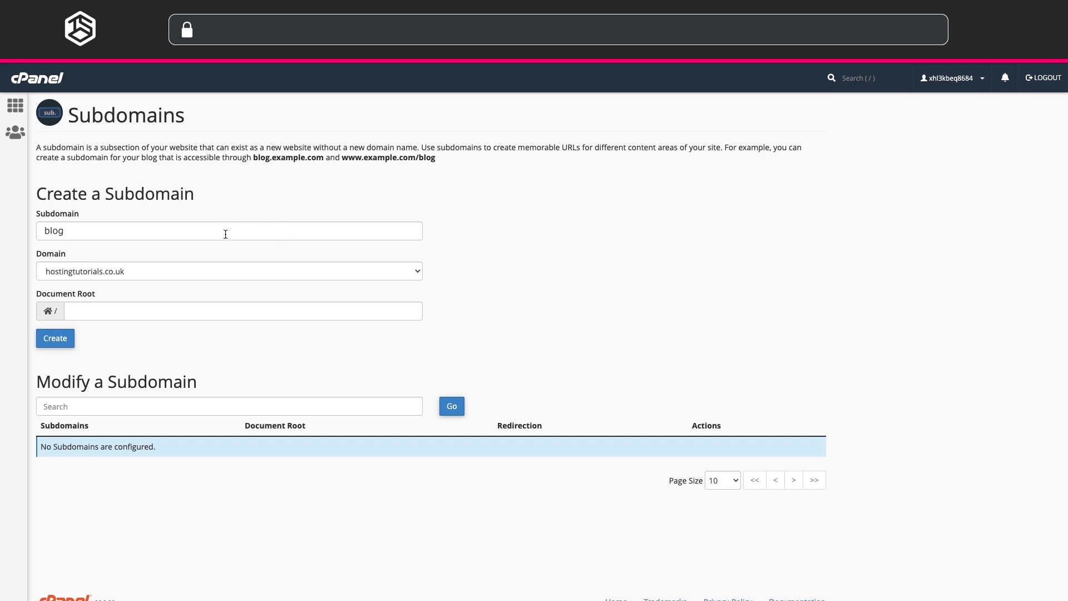